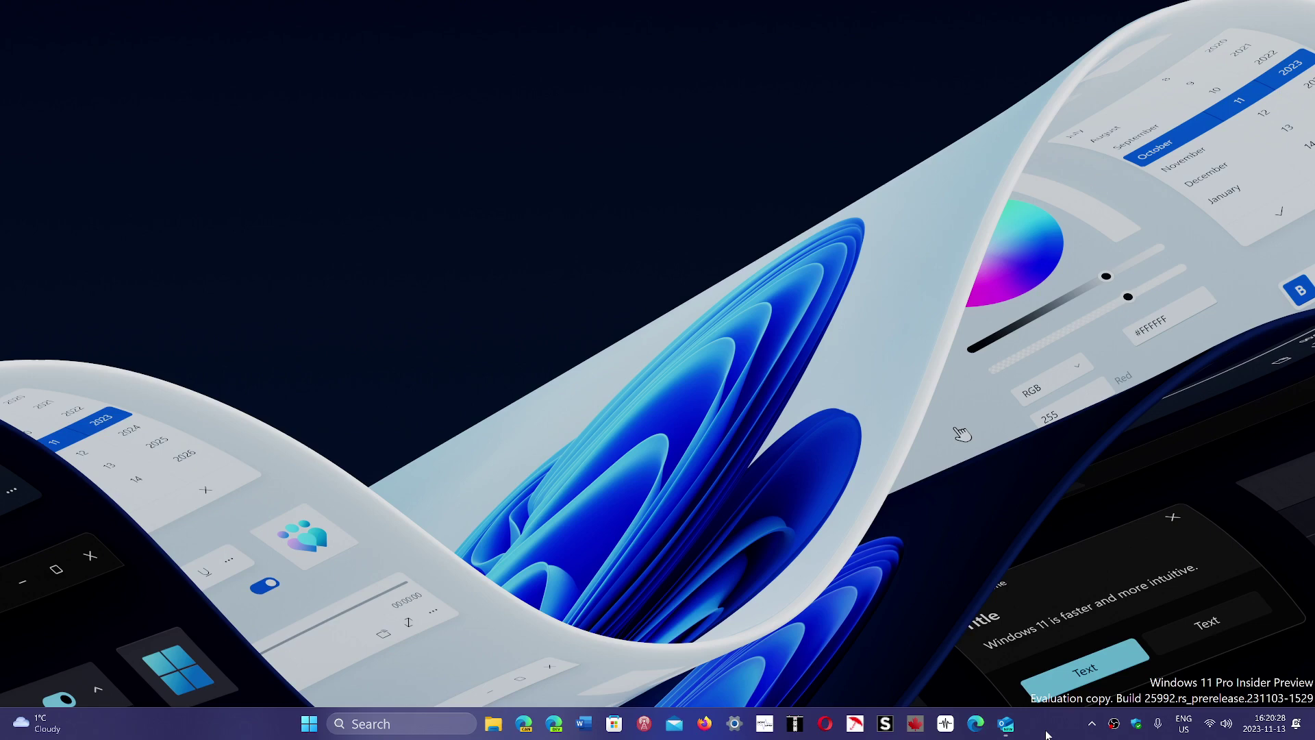
Restore the new Outlook window from the taskbar to show the account's folder list
{"action": "left_click", "coordinate": [1006, 723]}
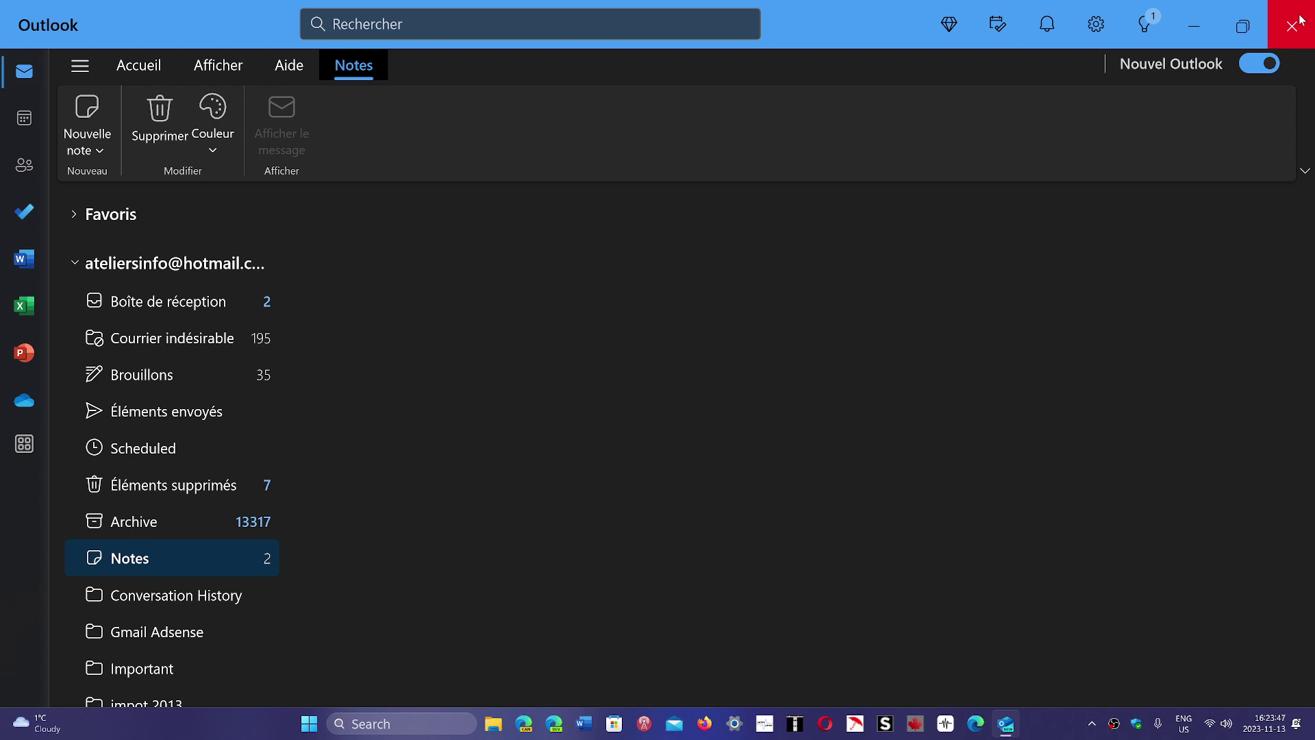
Close the Outlook window, leaving only the Windows desktop and taskbar
{"action": "left_click", "coordinate": [1296, 22]}
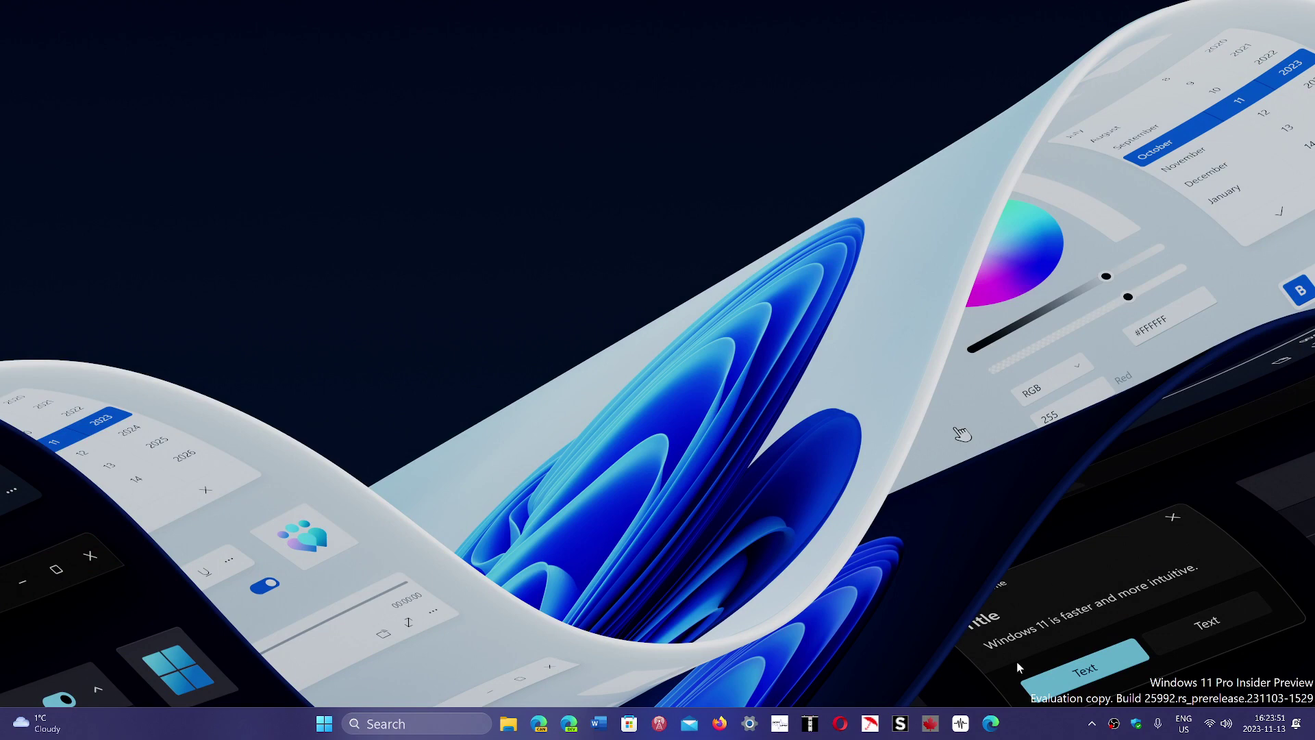